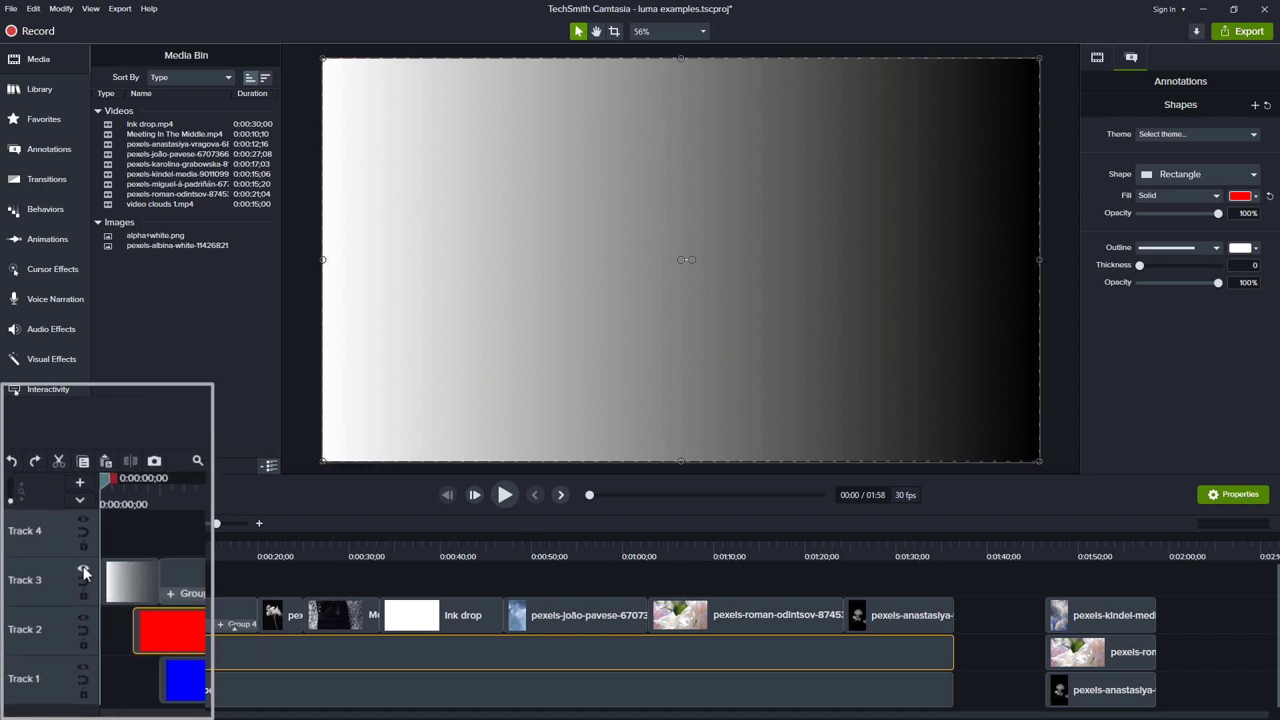
Step: Make Track 3 a Luminosity matte and extend the red and blue shape clips to 0:00
click(63, 606)
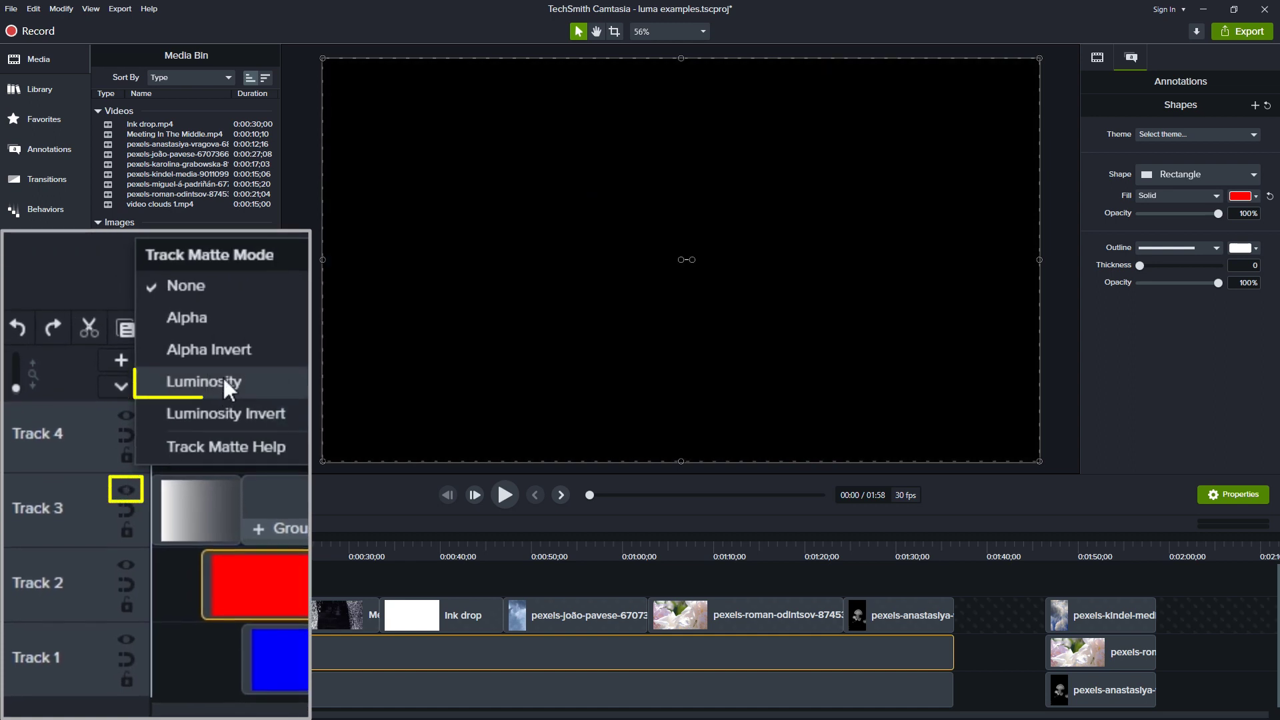
click(203, 381)
drag(205, 577, 146, 577)
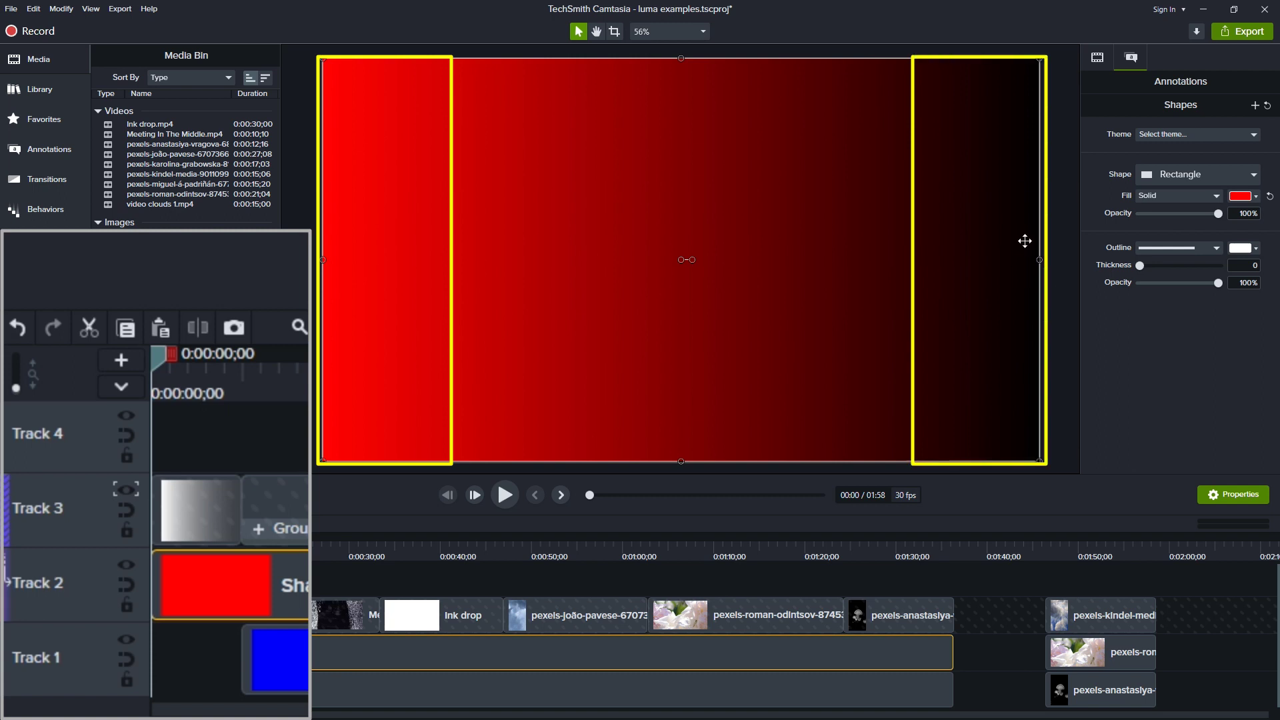
drag(245, 667, 137, 676)
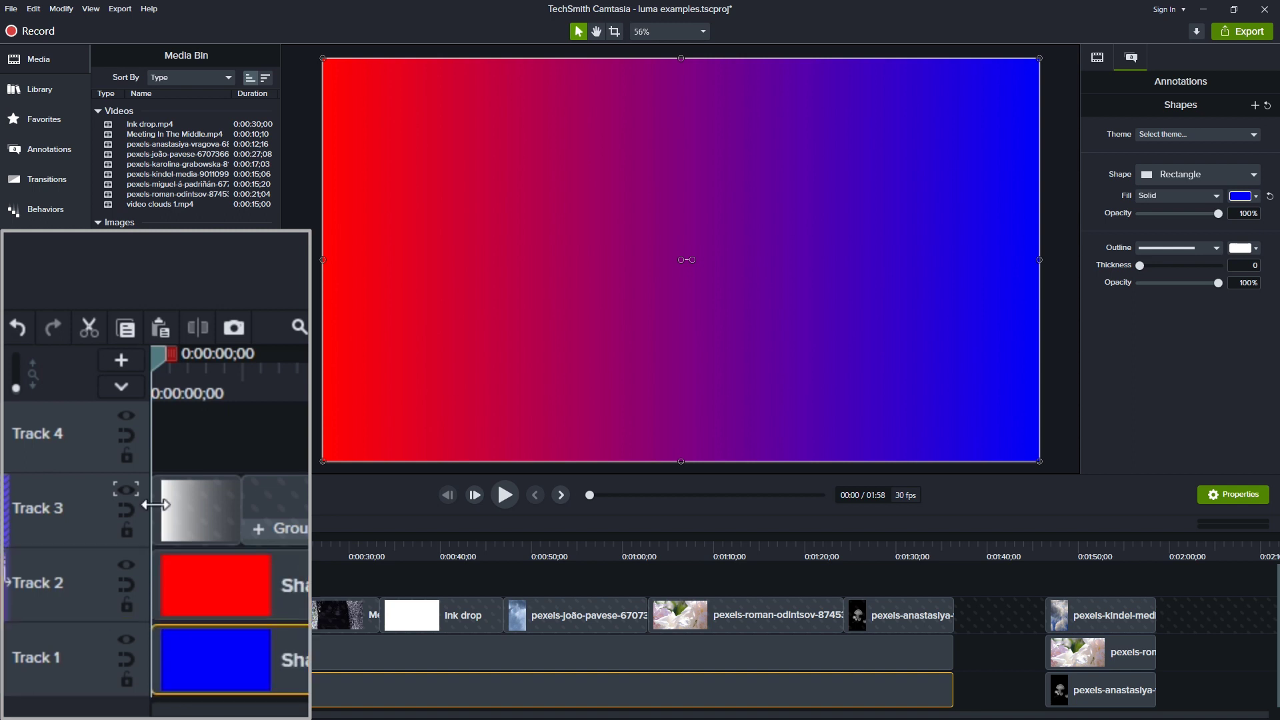
click(124, 493)
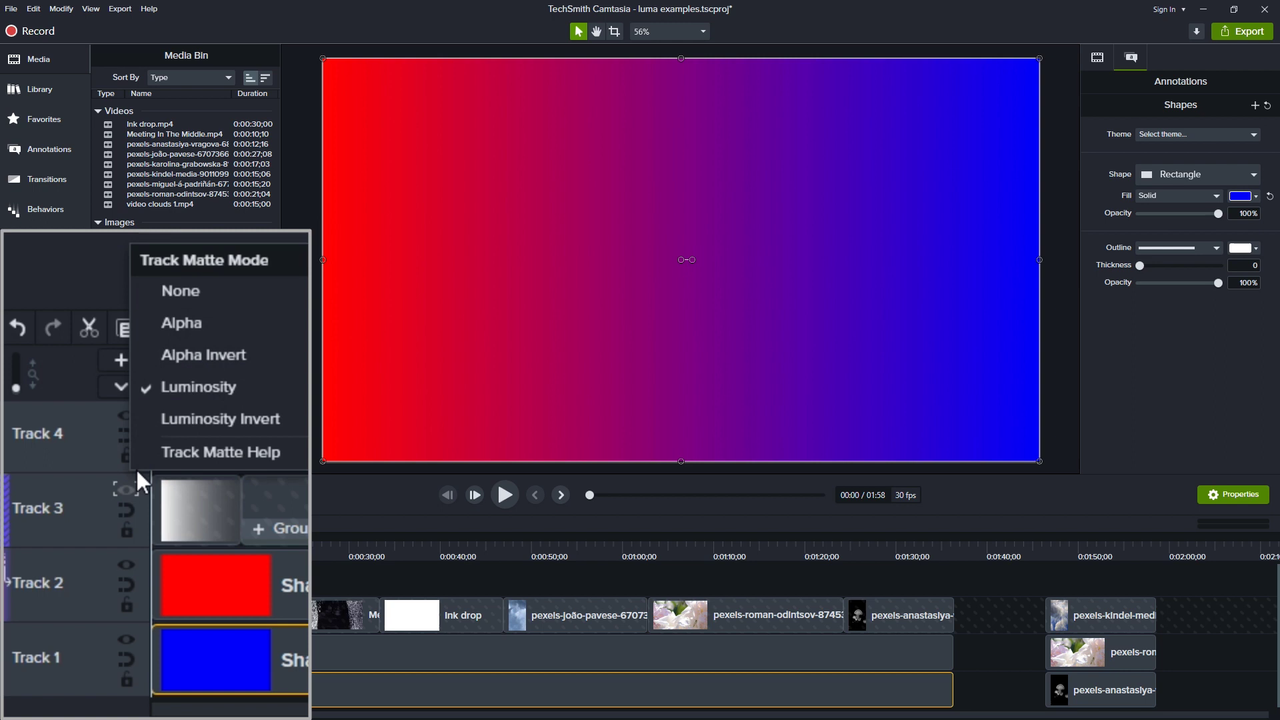
Step: Turn off Track 3's matte and show the Group 2 BLACK, GRAY, WHITE title at 0:00:07;29
click(194, 295)
click(140, 389)
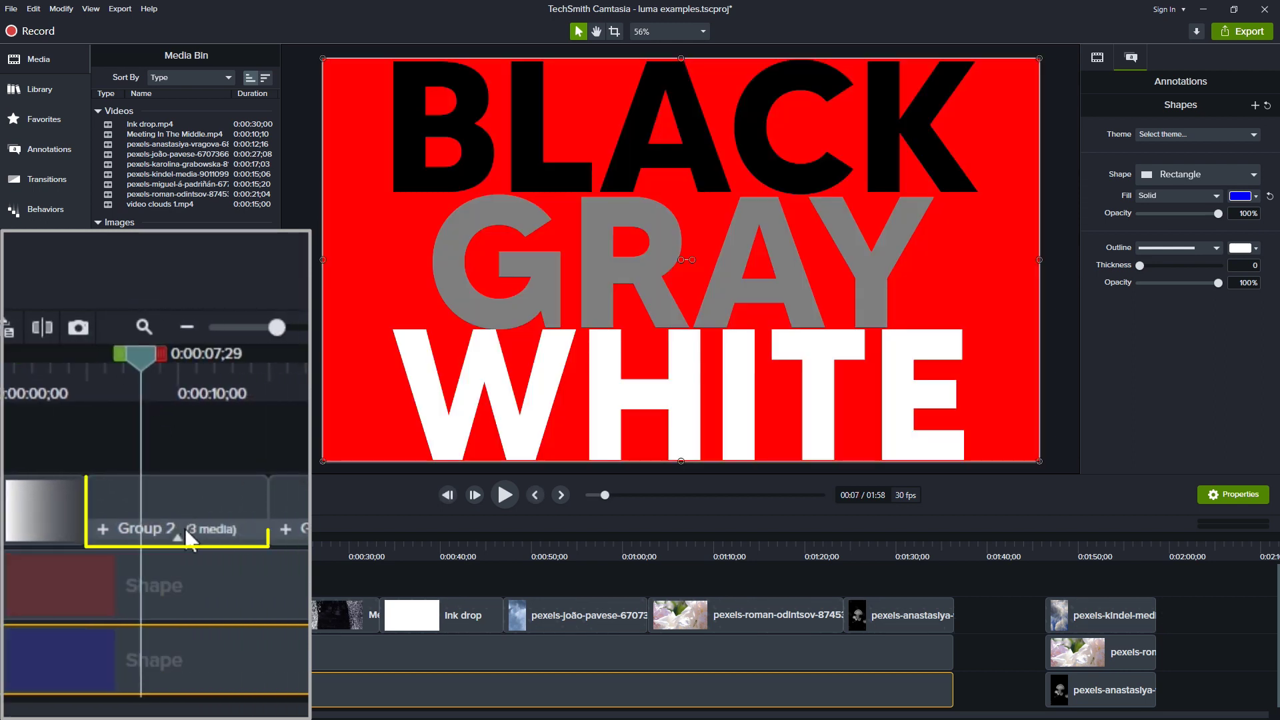
click(174, 505)
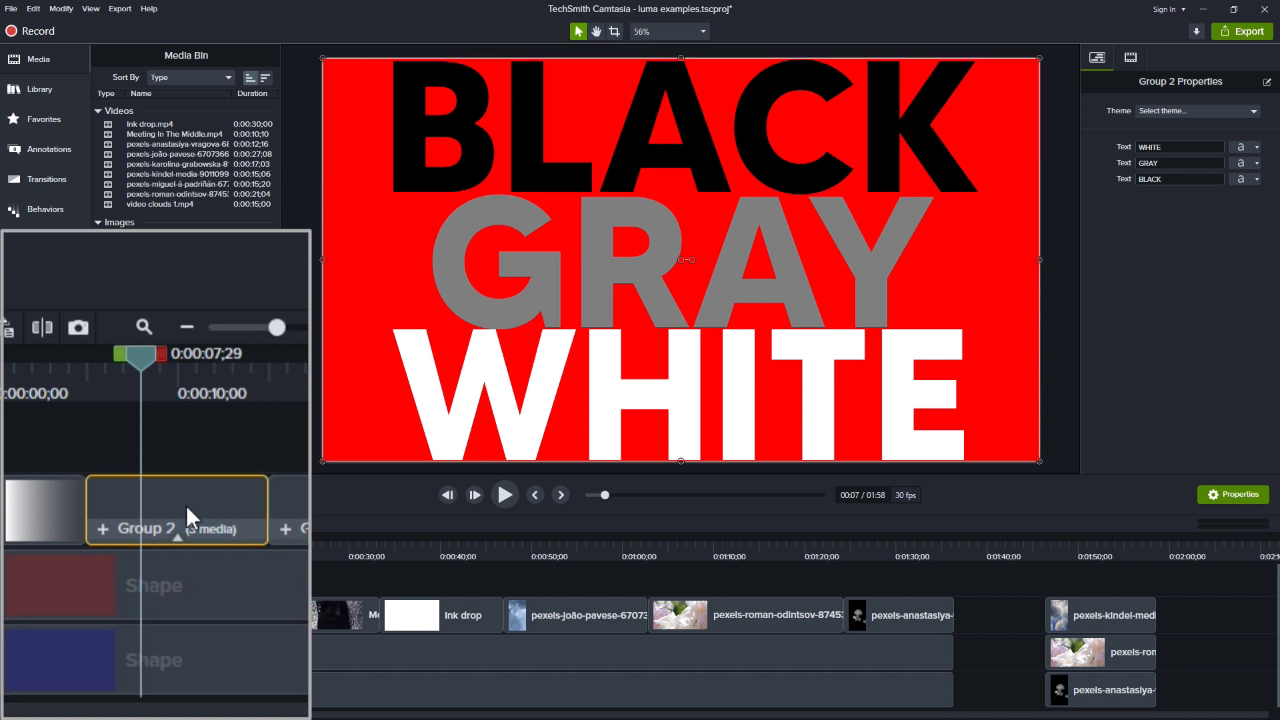
Step: Recolour the Group 2 title with a Luminosity matte, then move to the flower clip at 0:00:22;11
click(195, 426)
click(26, 267)
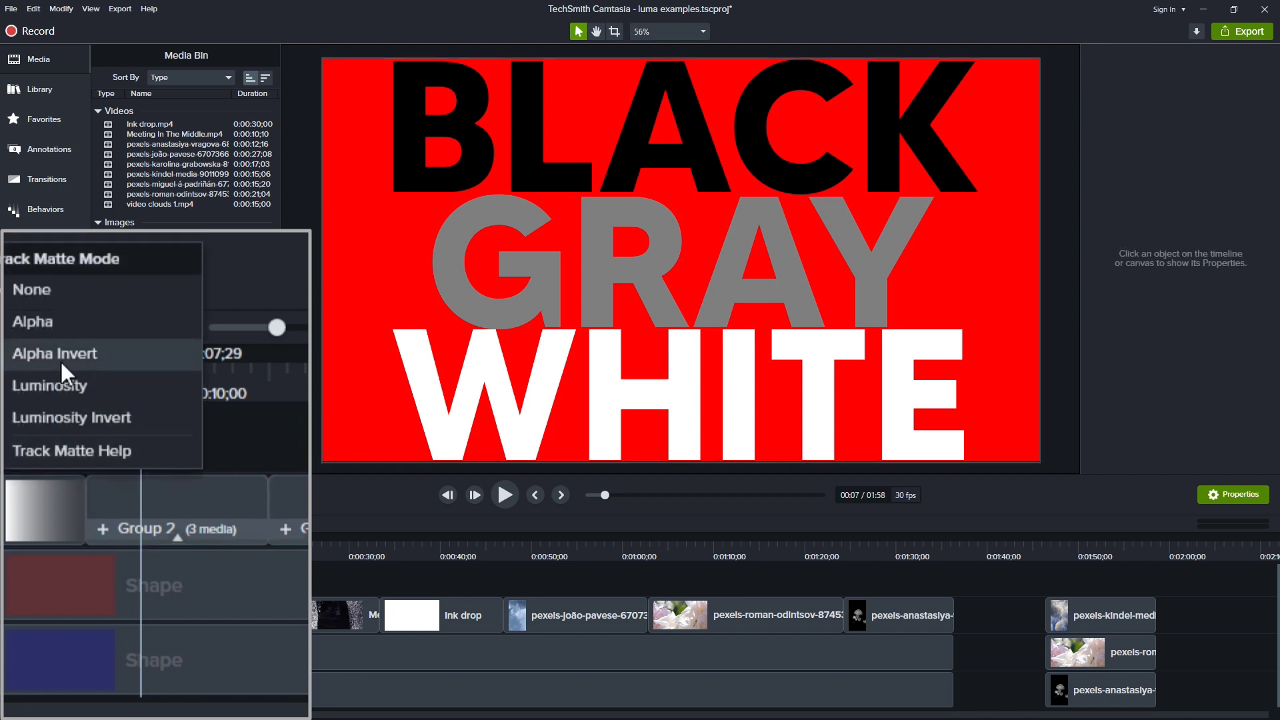
click(69, 389)
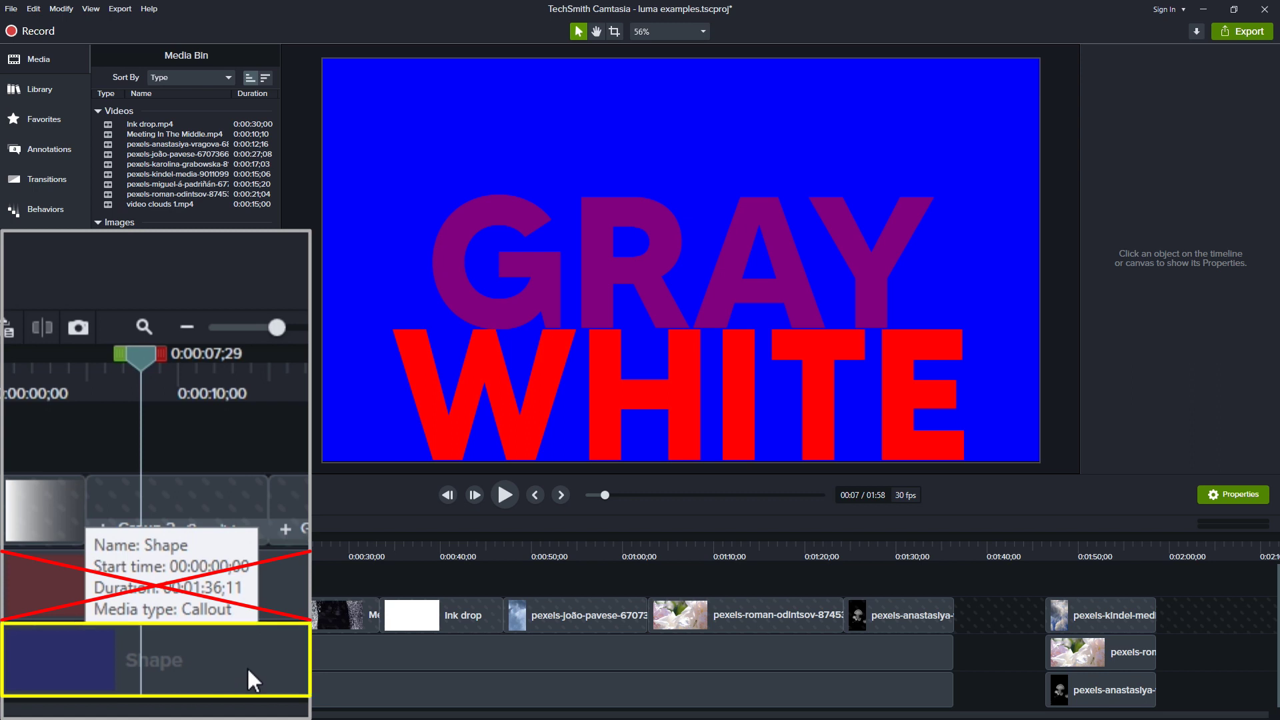
click(279, 551)
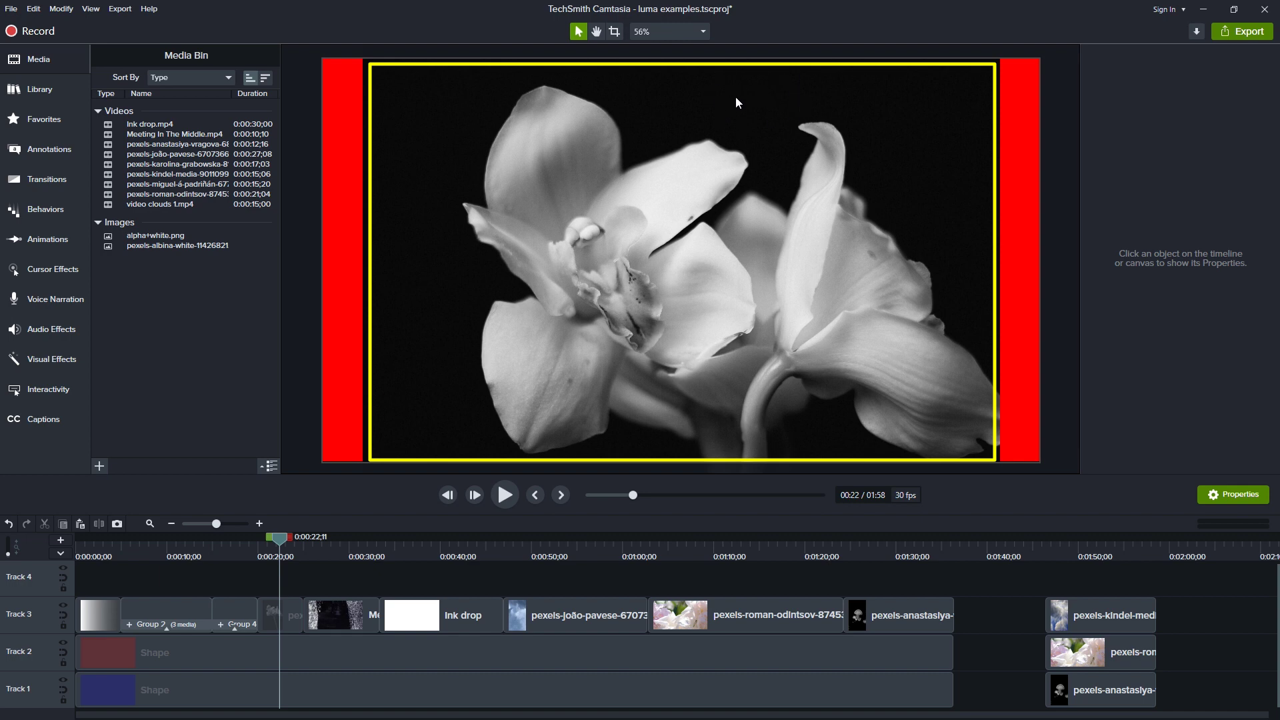
Step: Preview the flower clip through the Luminosity matte, then set Track 3's matte back to None
click(64, 603)
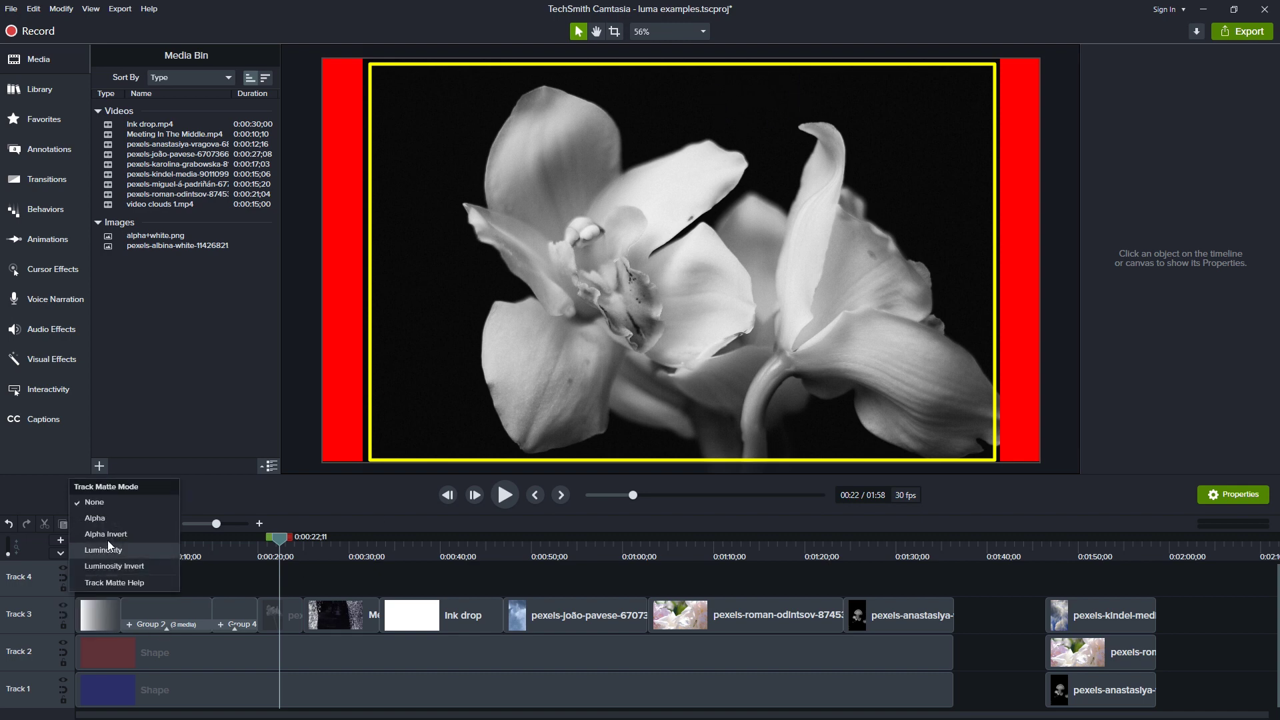
click(106, 550)
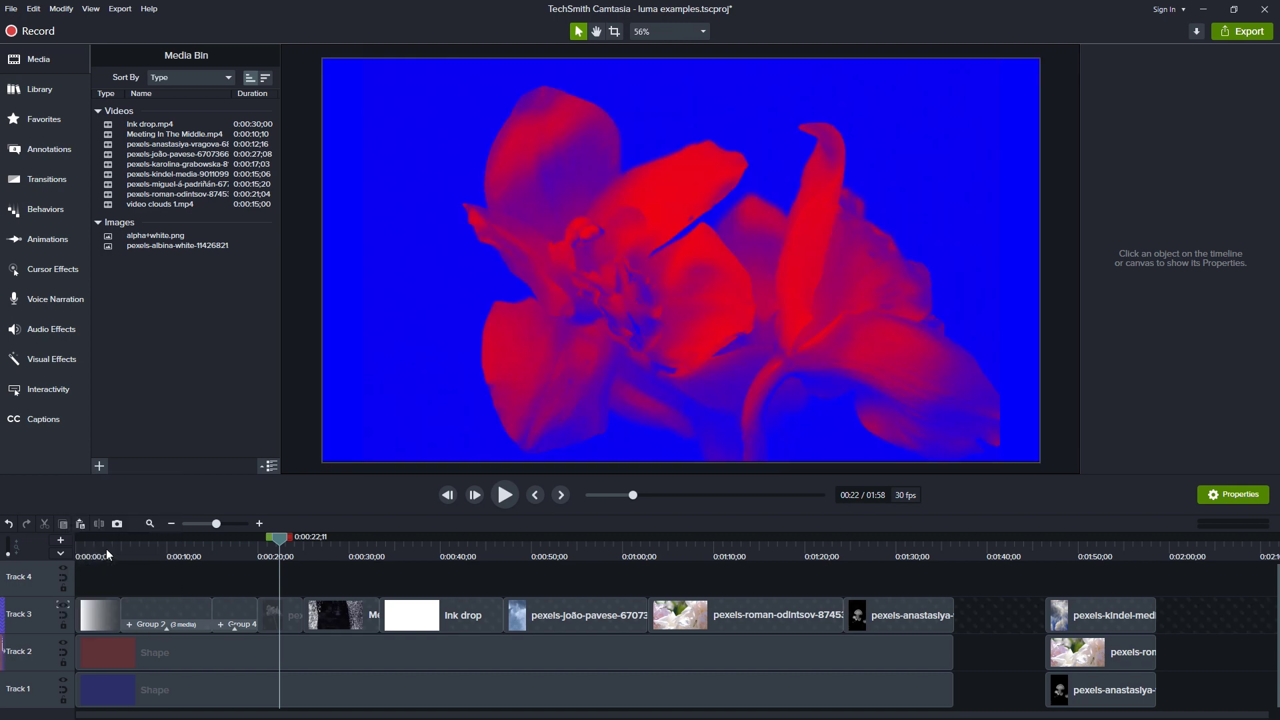
click(62, 606)
click(103, 508)
Step: Move to the crystal clip, reapply the Luminosity matte, and play it from 0:00:25;00
click(329, 552)
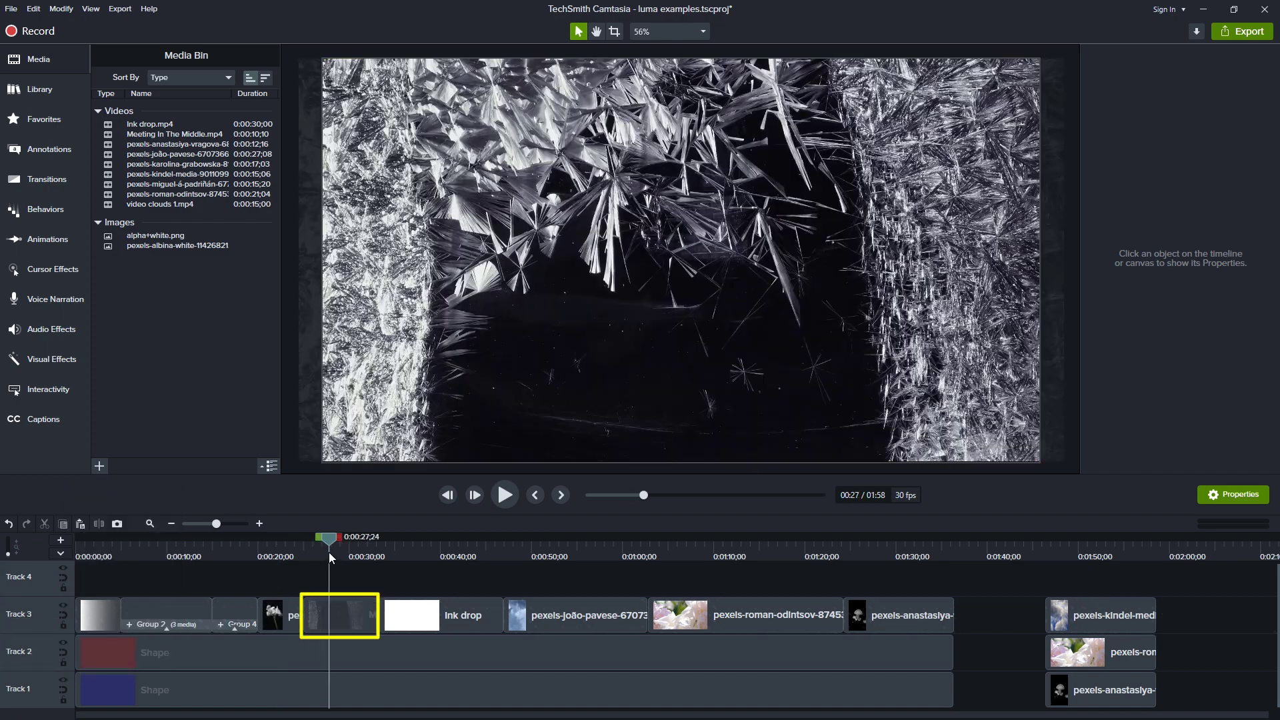
click(346, 551)
click(366, 554)
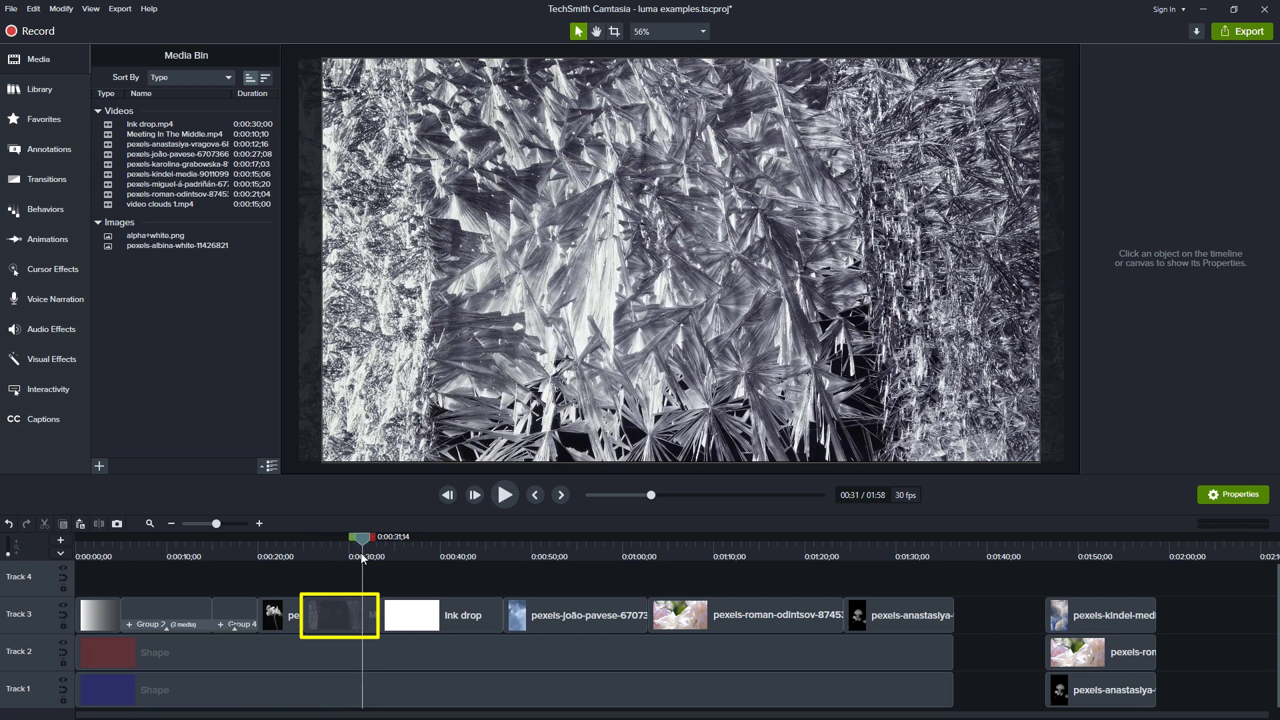
click(331, 547)
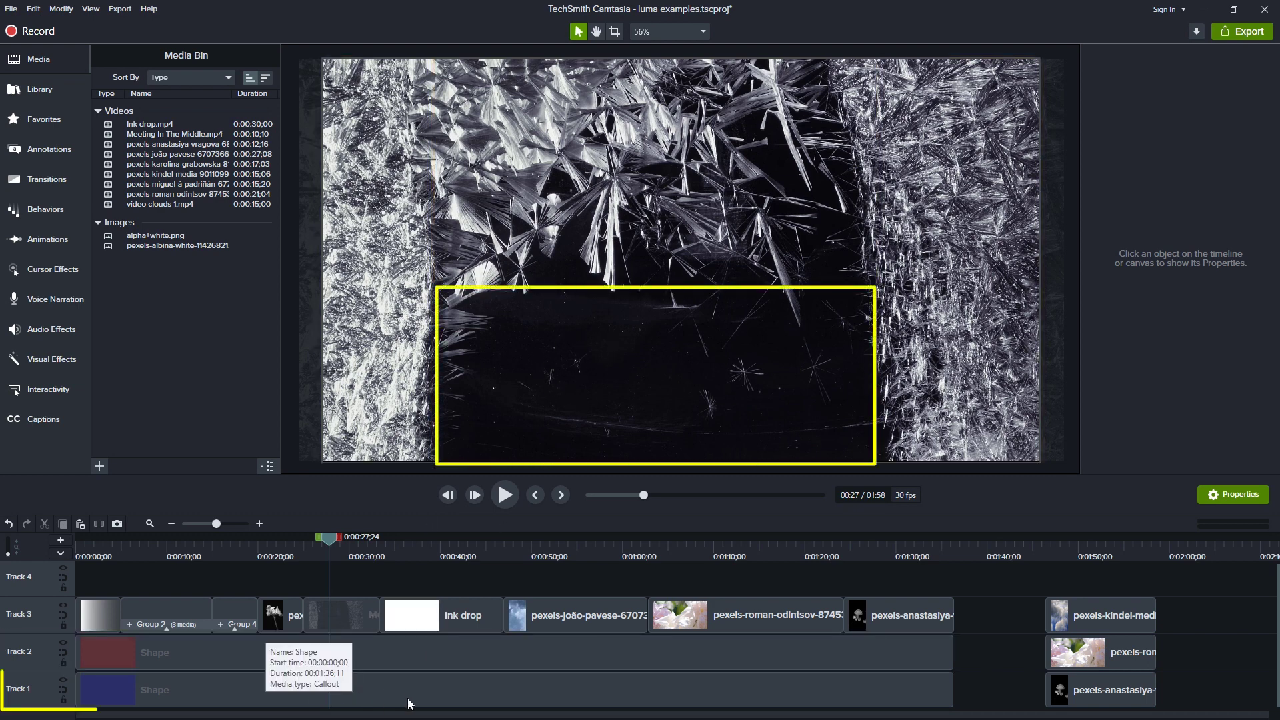
click(63, 691)
click(110, 552)
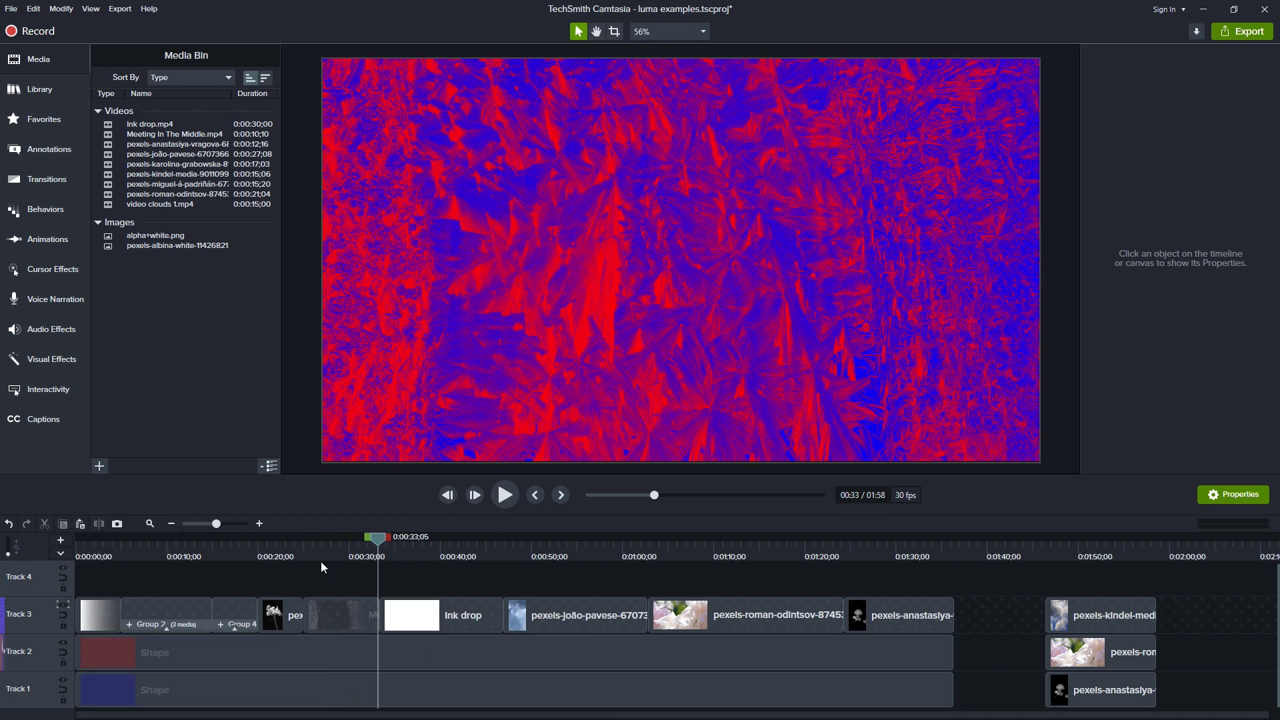
click(309, 549)
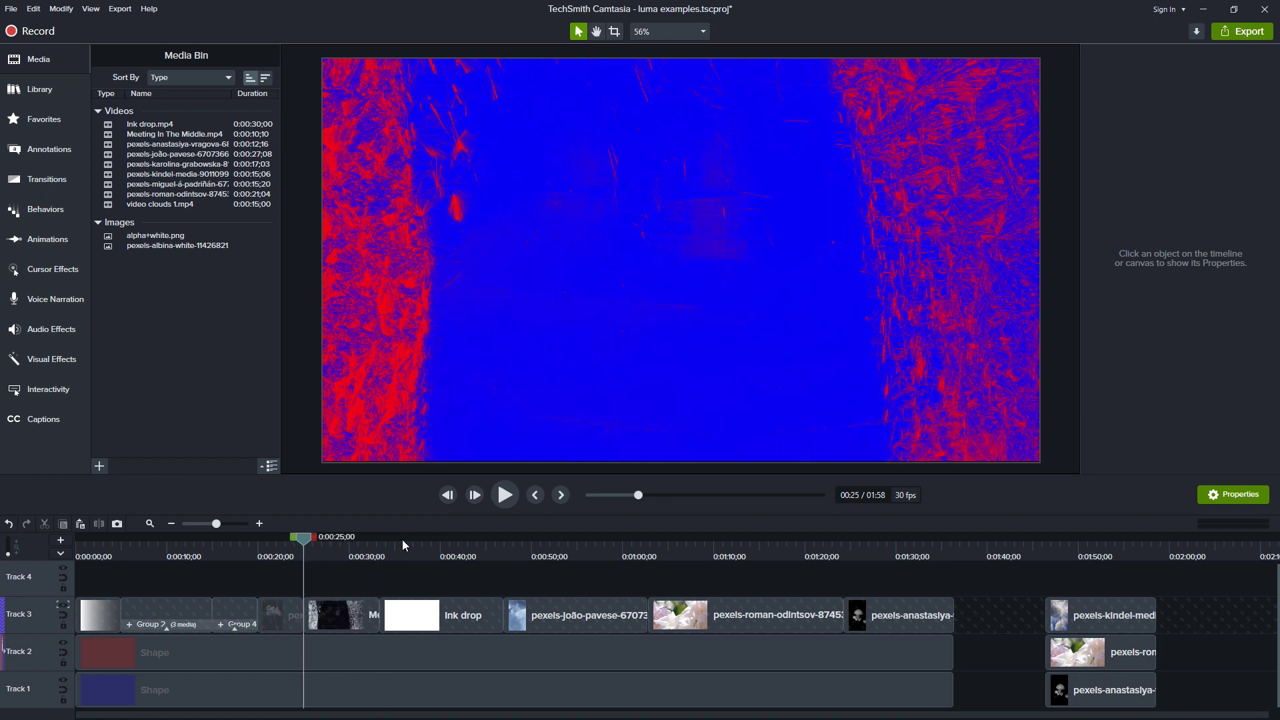
click(504, 495)
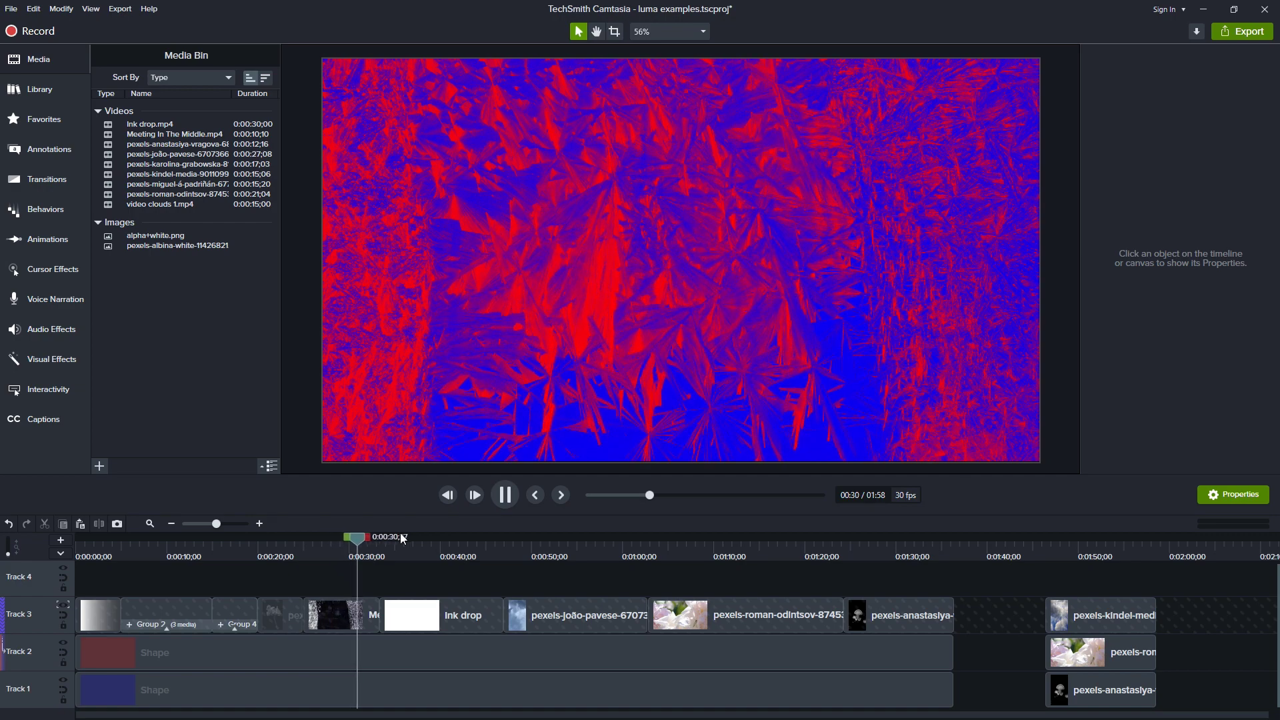
Step: Turn the matte off and play the Ink drop clip unmatted from its start
right_click(119, 509)
click(119, 509)
drag(394, 554, 392, 549)
click(503, 495)
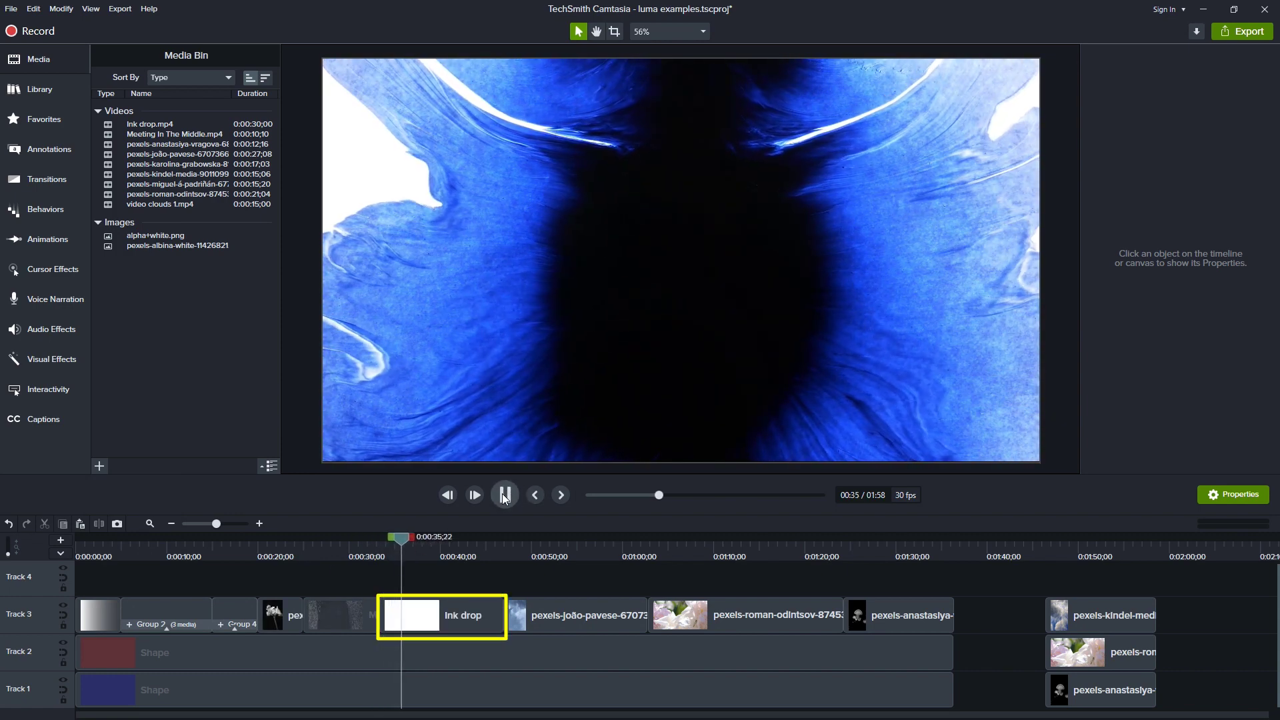
click(504, 495)
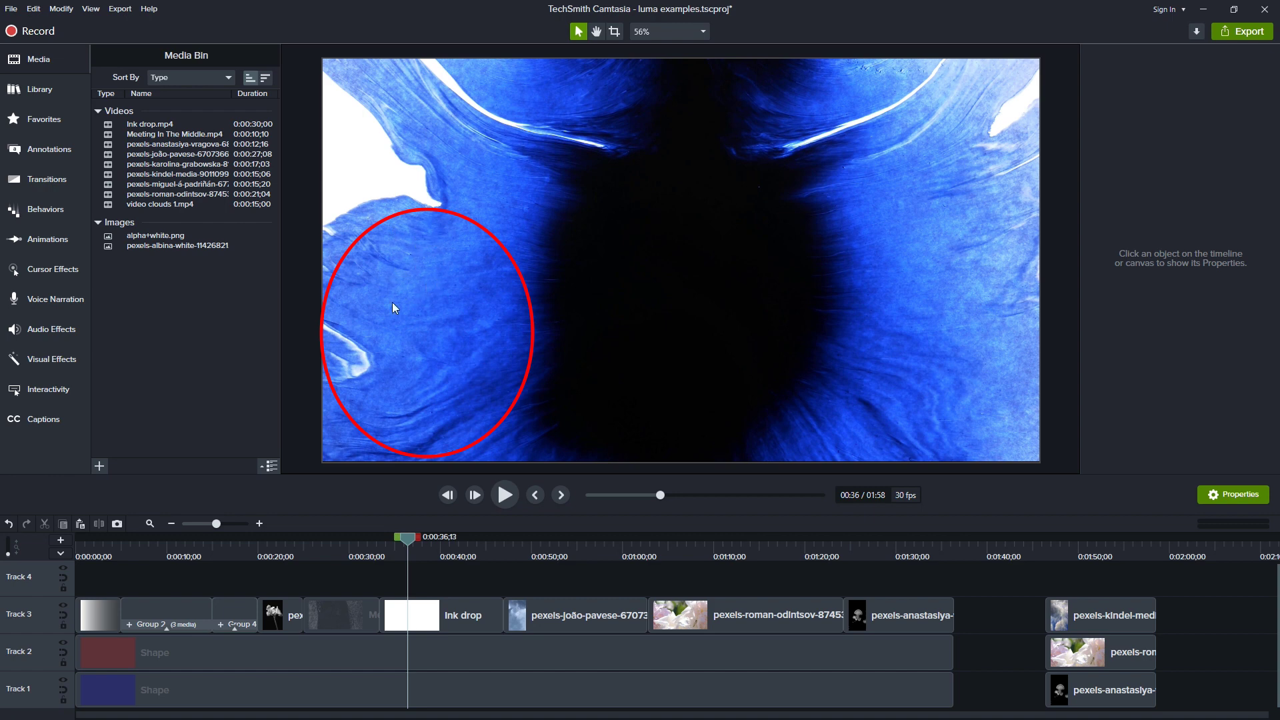
click(379, 551)
Step: Apply the Luminosity matte to the Ink drop clip and play the red-and-blue result
click(63, 604)
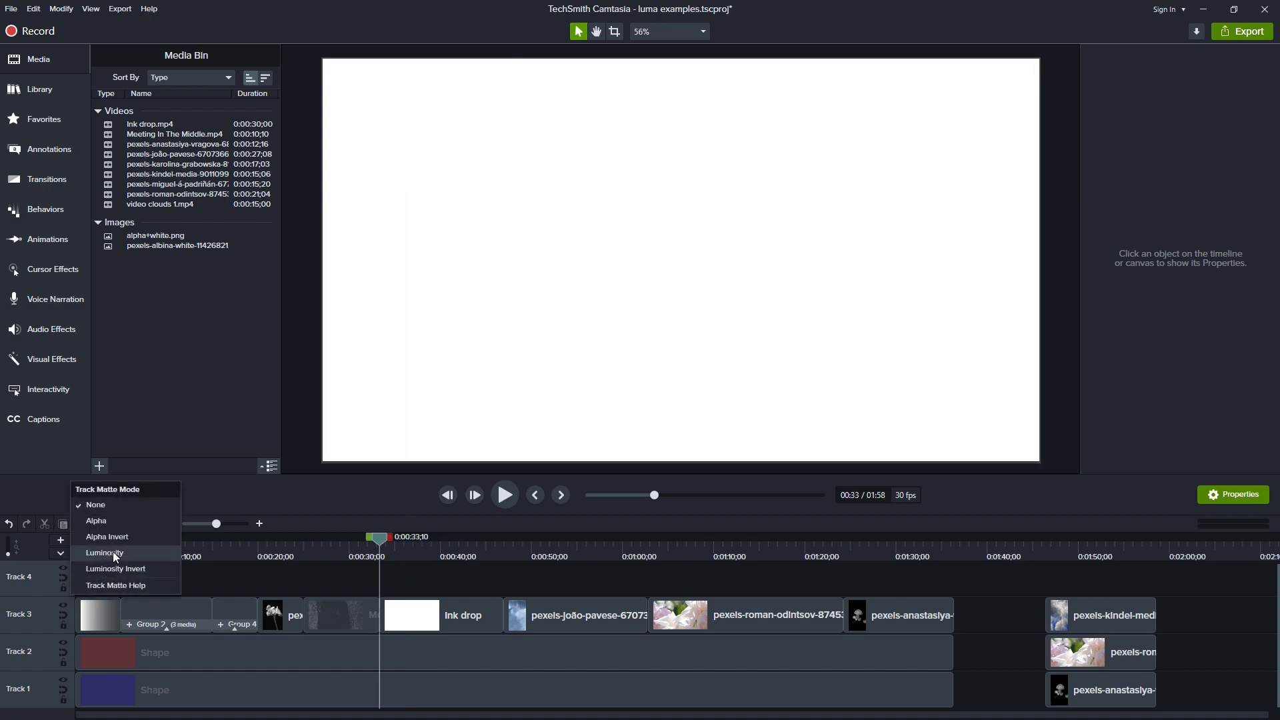
click(113, 551)
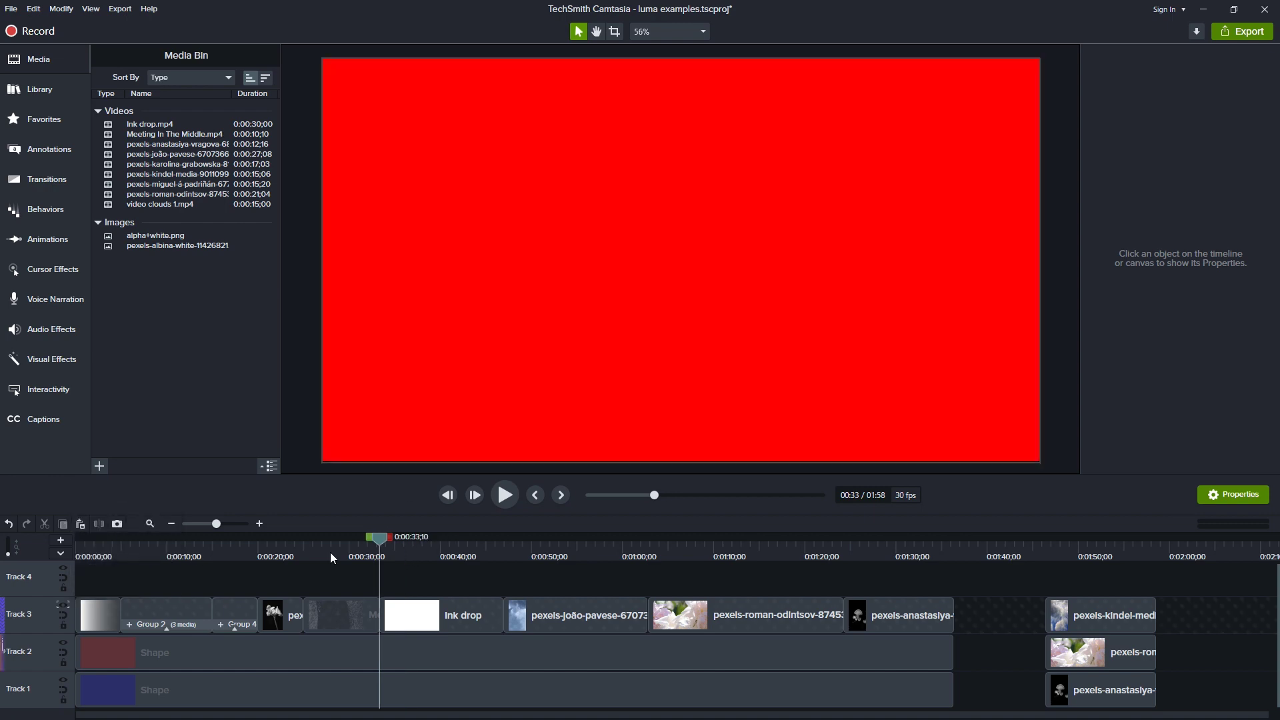
click(506, 497)
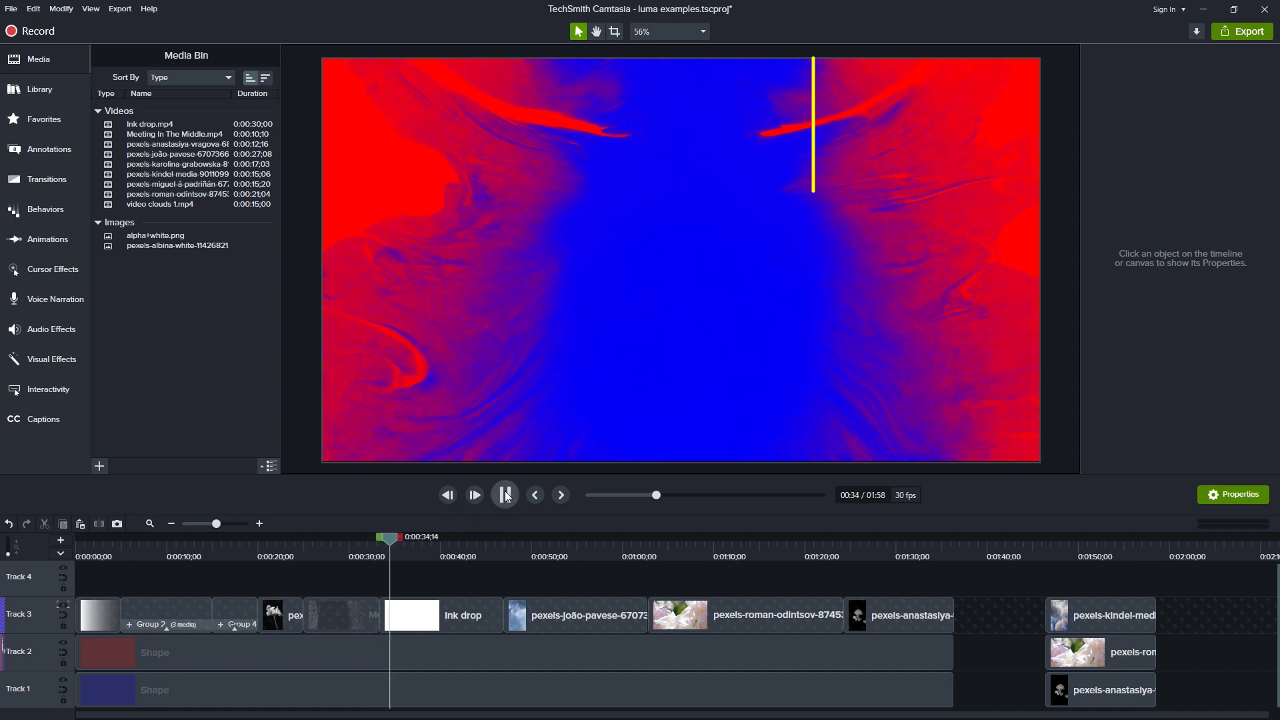
click(506, 495)
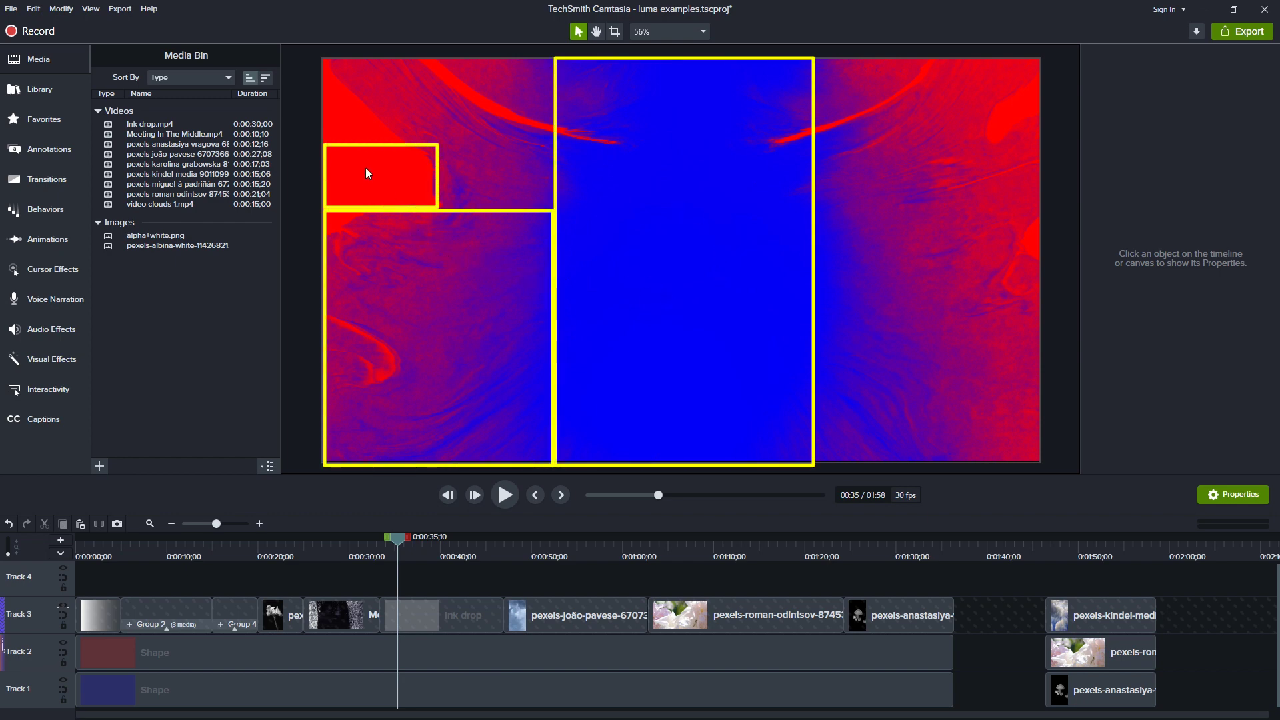
click(63, 610)
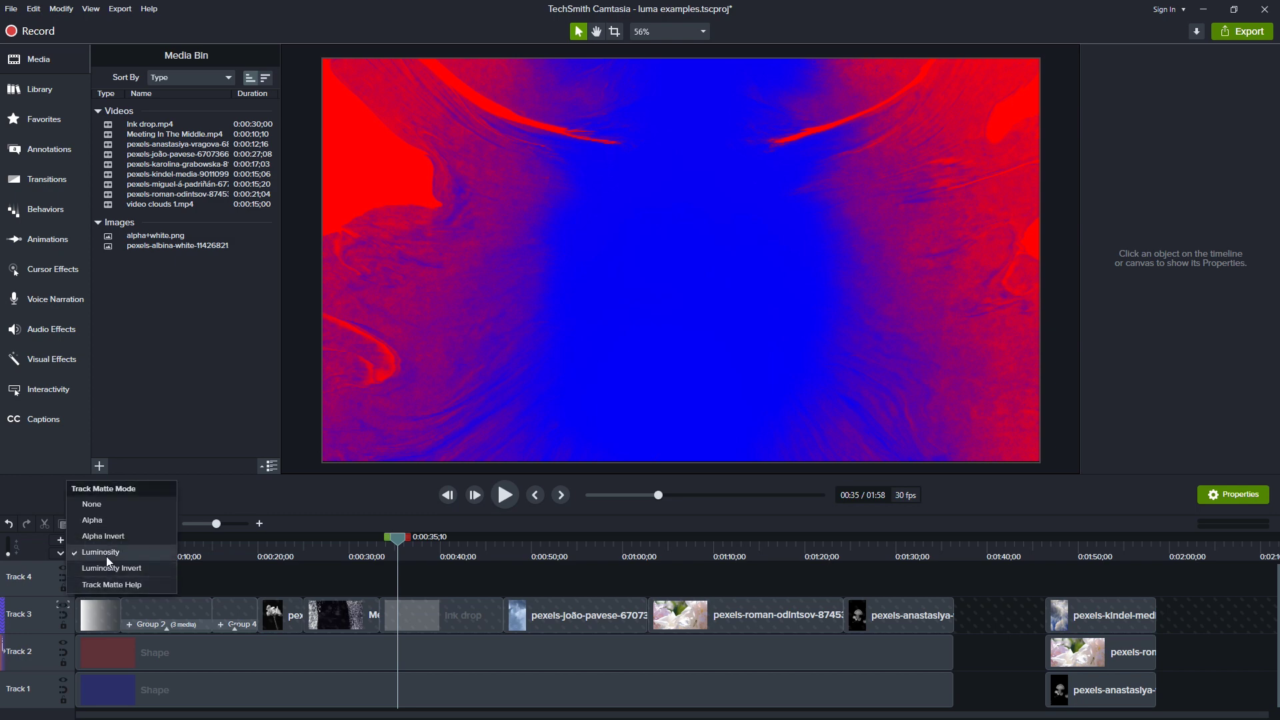
Step: Keep the Luminosity matte and preview the clouds at 0:55, 0:01:04;16, and the jellyfish at 0:01:25;18
click(107, 517)
drag(562, 553, 504, 587)
click(65, 604)
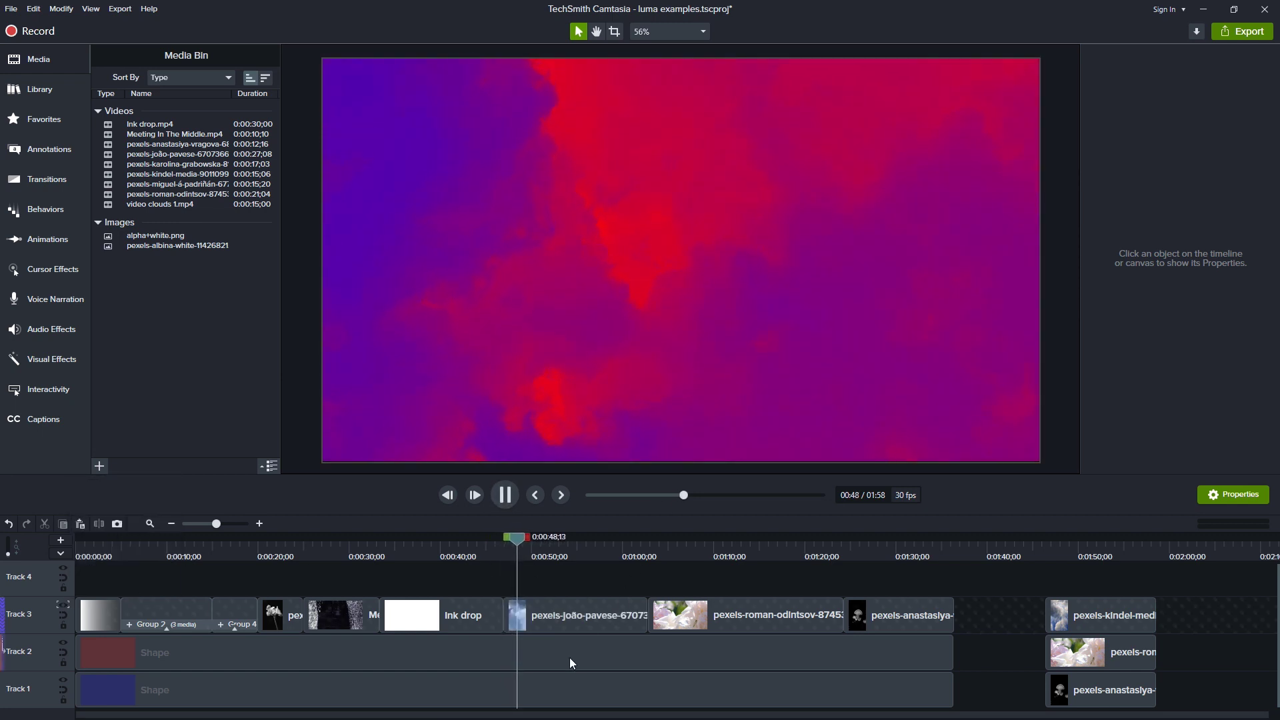
click(664, 555)
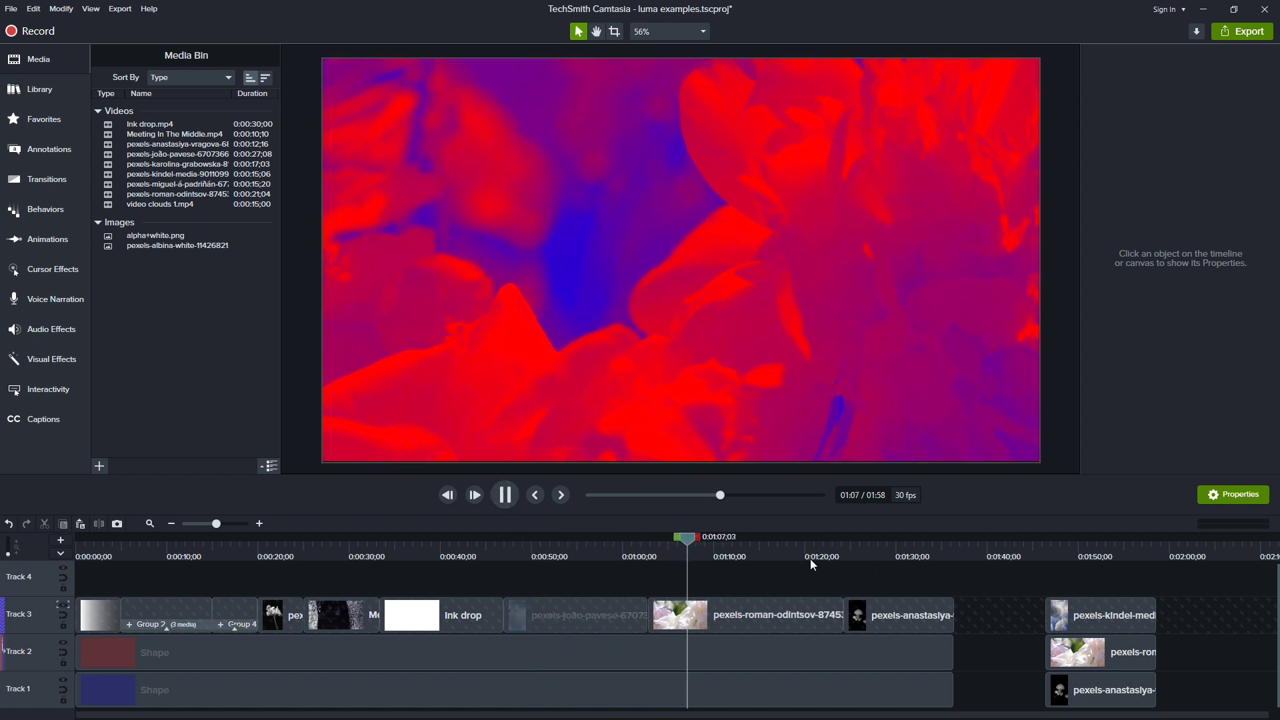
click(856, 546)
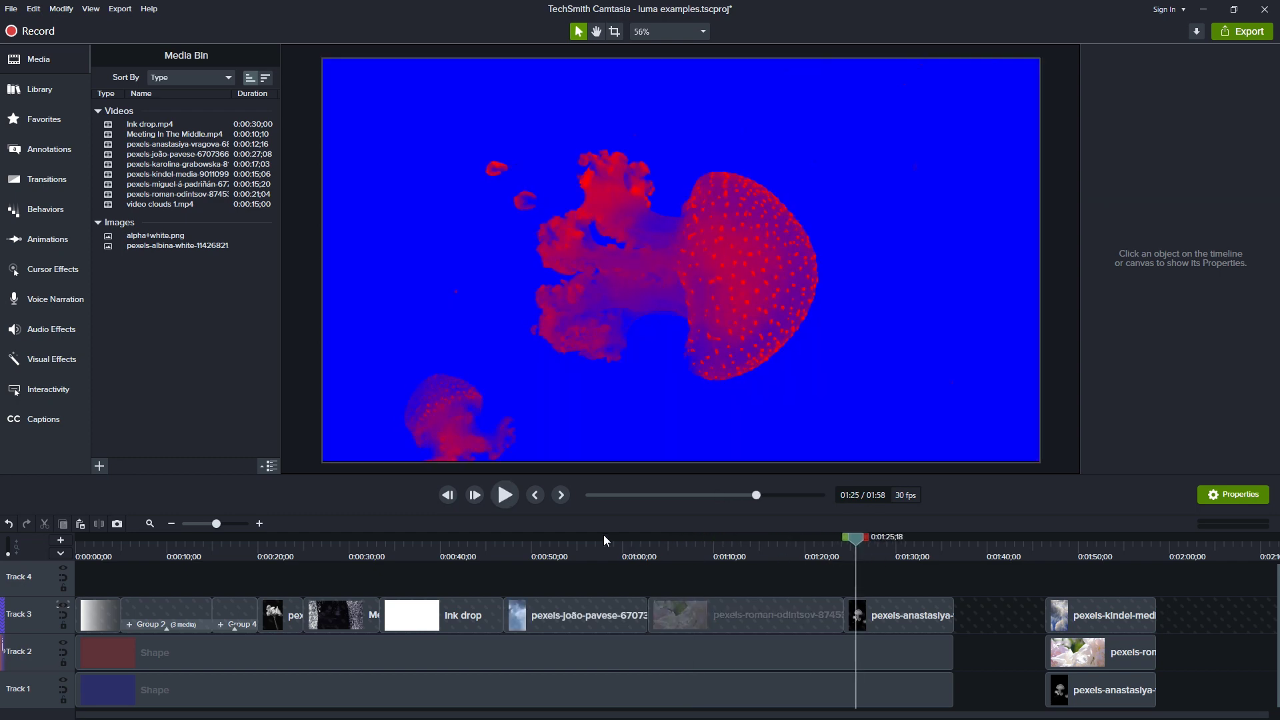
Step: Play the matted jellyfish and the final stacked clips around 1:46
click(505, 496)
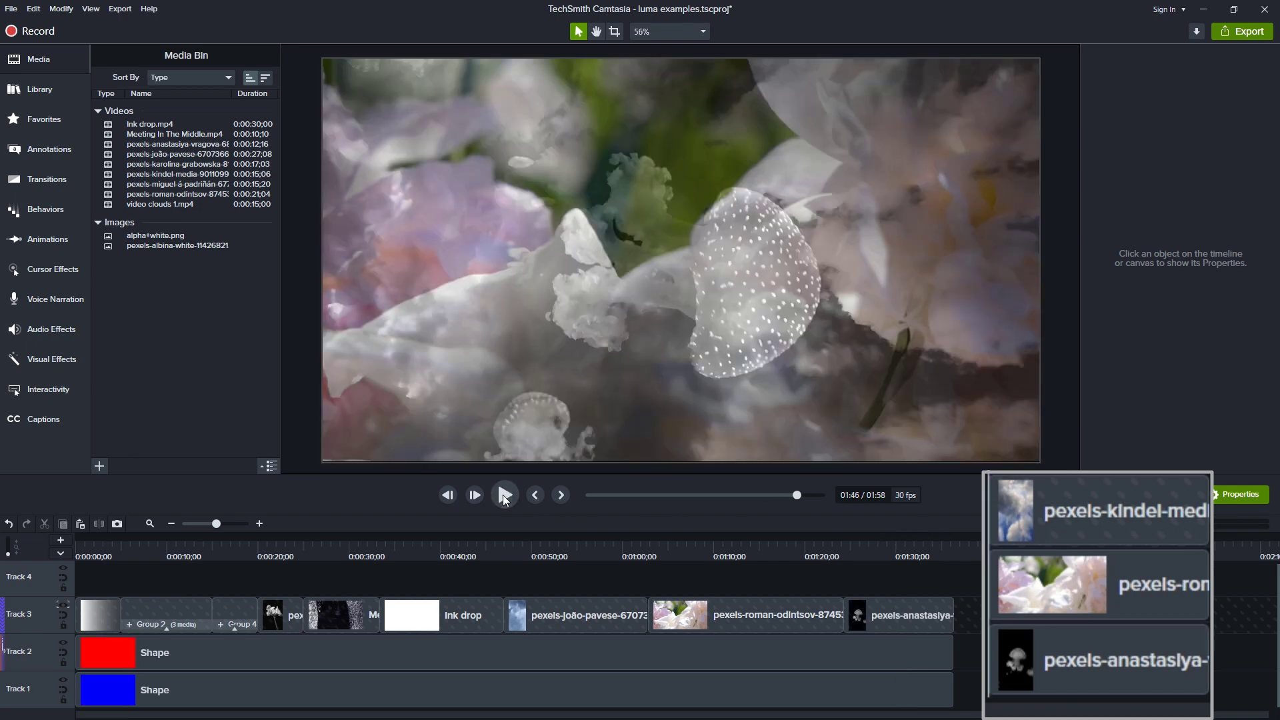
click(505, 496)
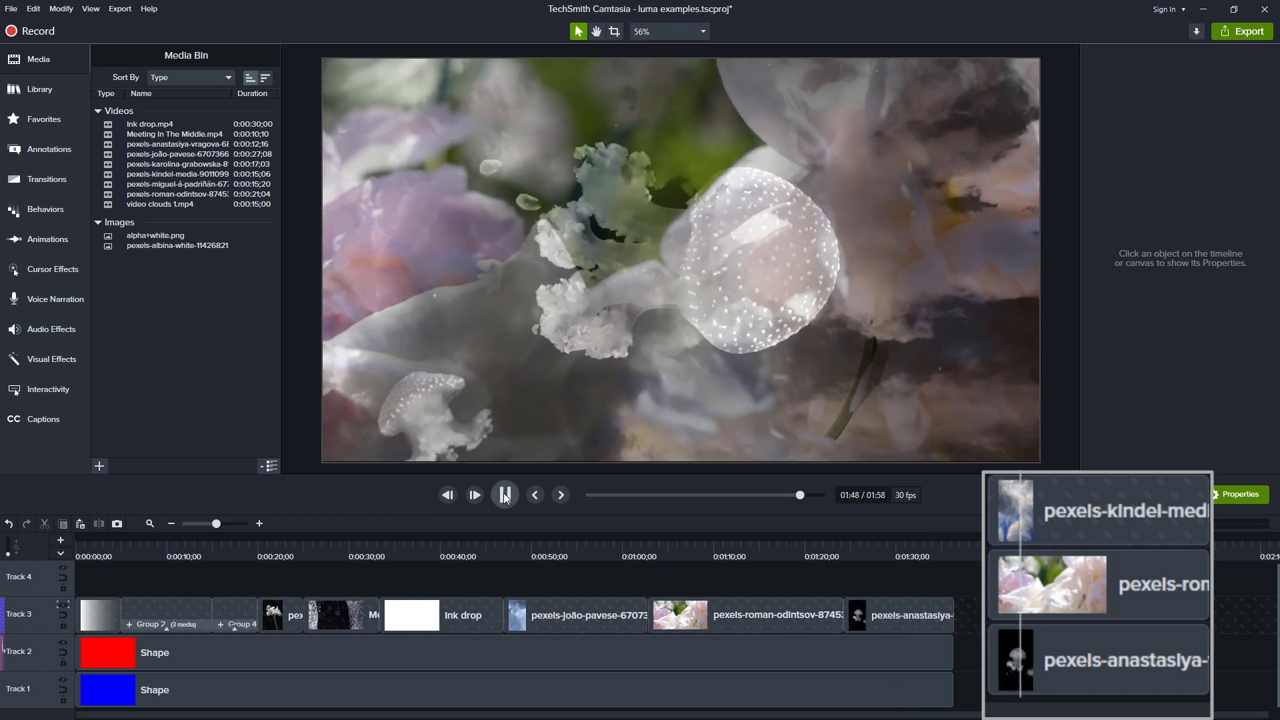